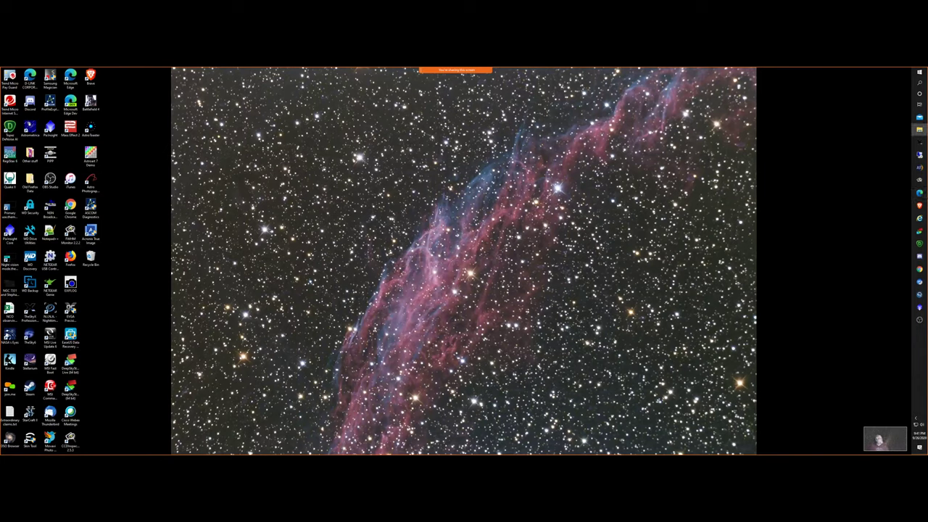
Step: Switch to DeepSkyStacker
left_click(919, 129)
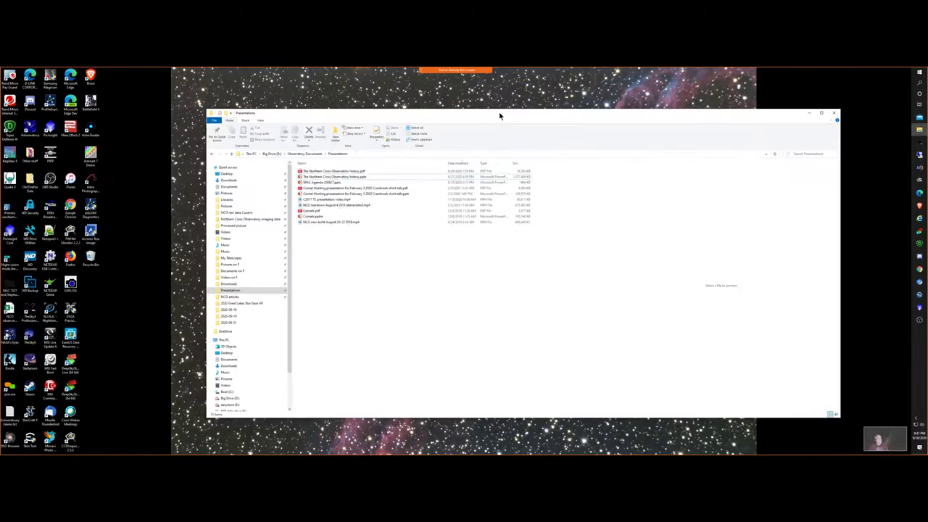
left_click_drag(499, 112, 455, 112)
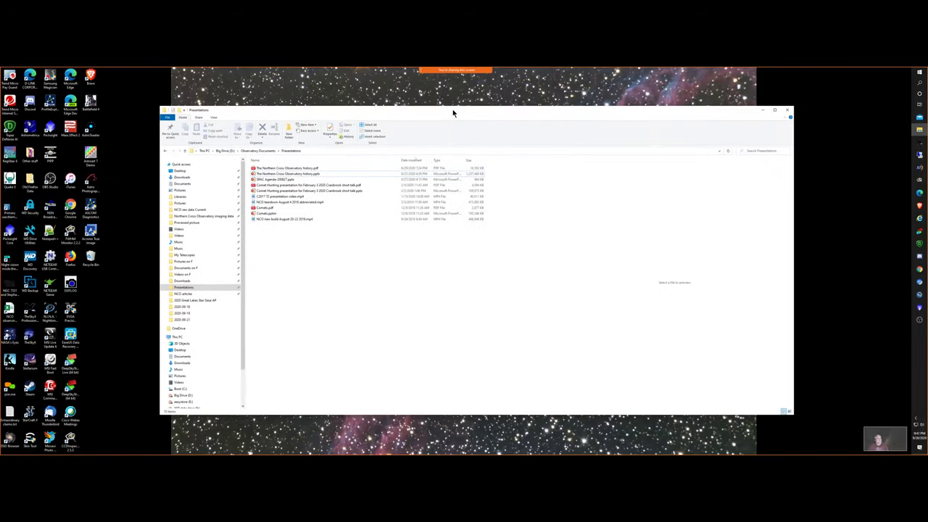
left_click(919, 234)
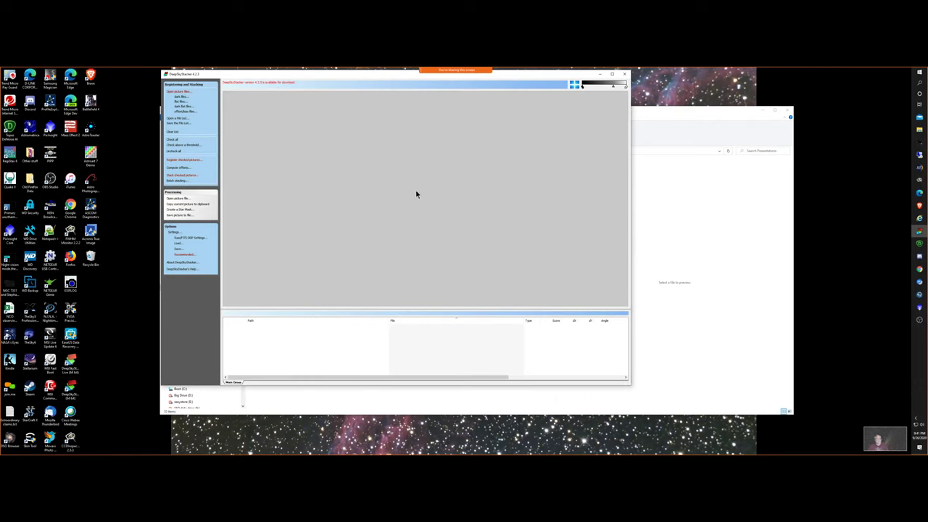
Step: Load all NGC 891 light frames from the 2020-09-19 folder in NCO raw data Current
left_click(177, 92)
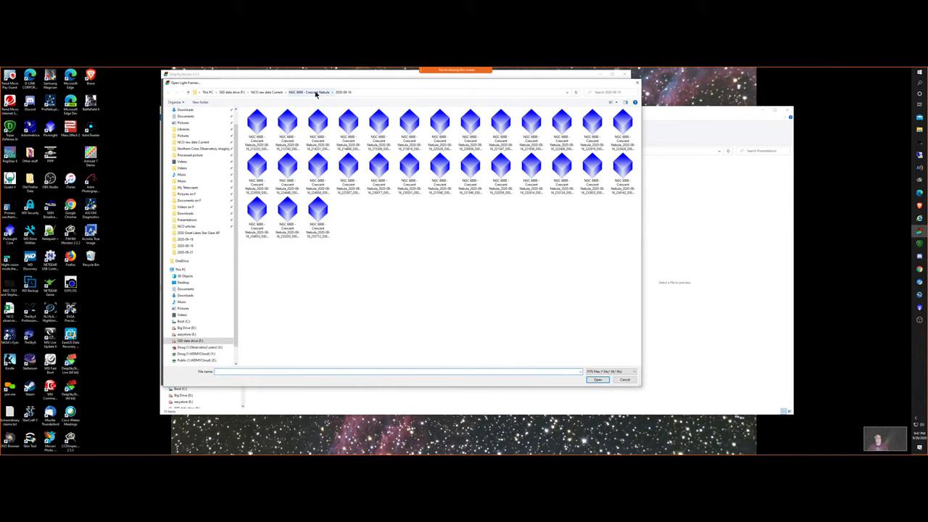
left_click(266, 92)
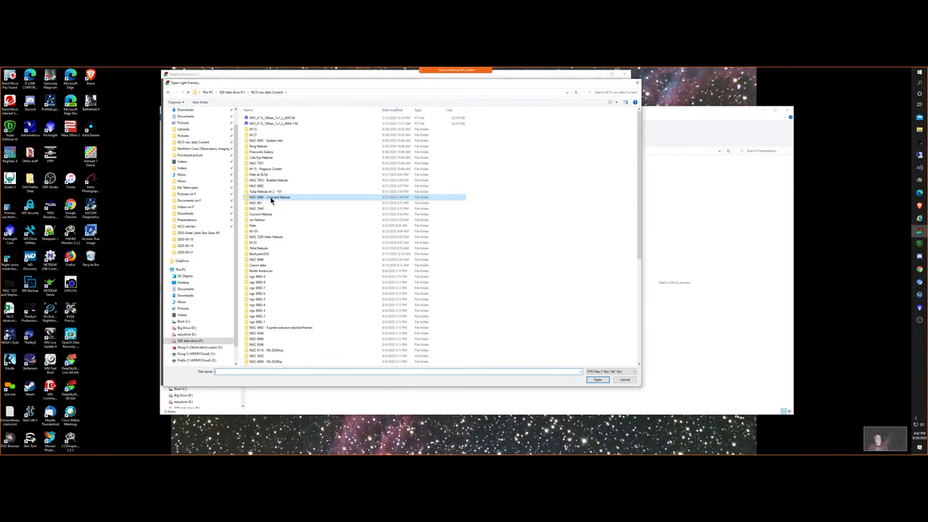
double_click(259, 204)
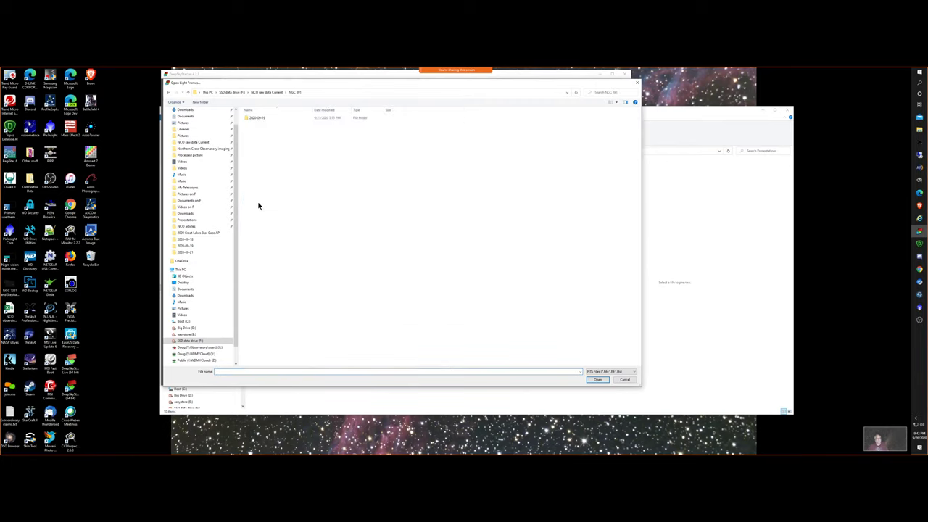
double_click(261, 119)
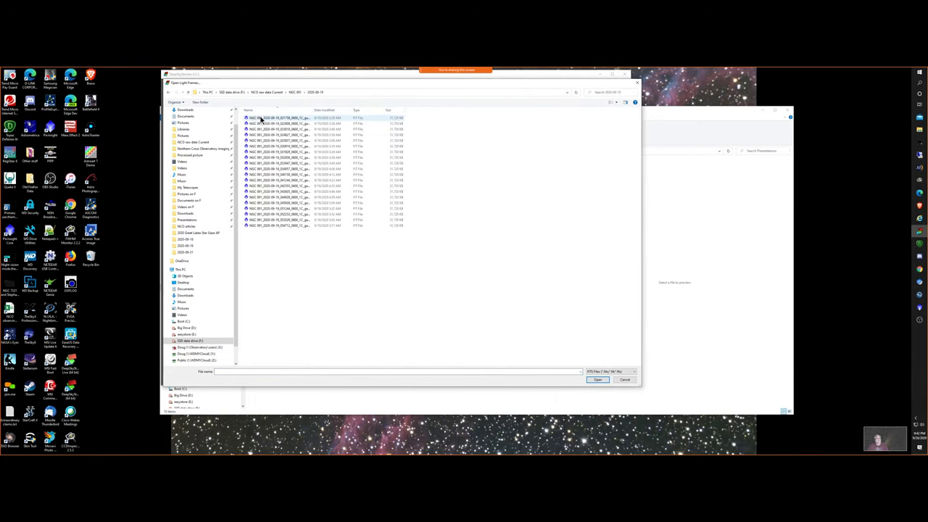
key("ctrl+a")
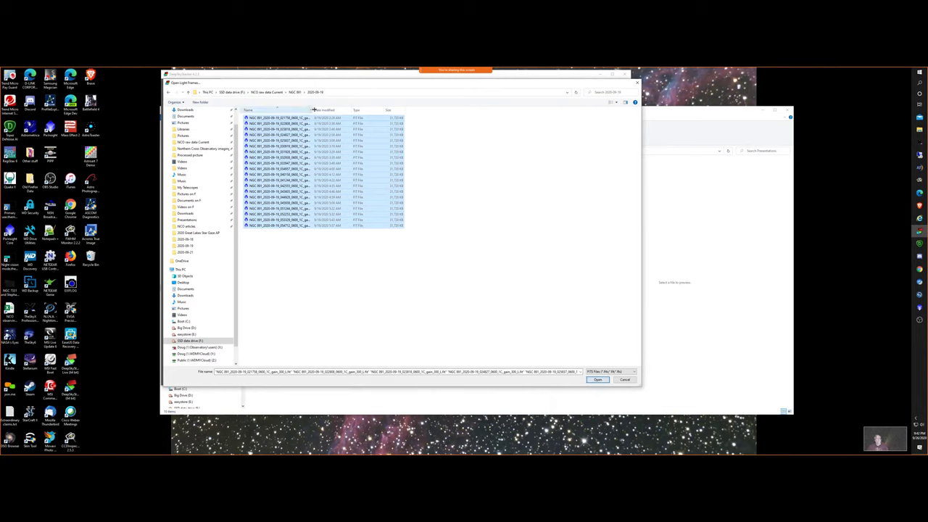
left_click_drag(312, 110, 345, 110)
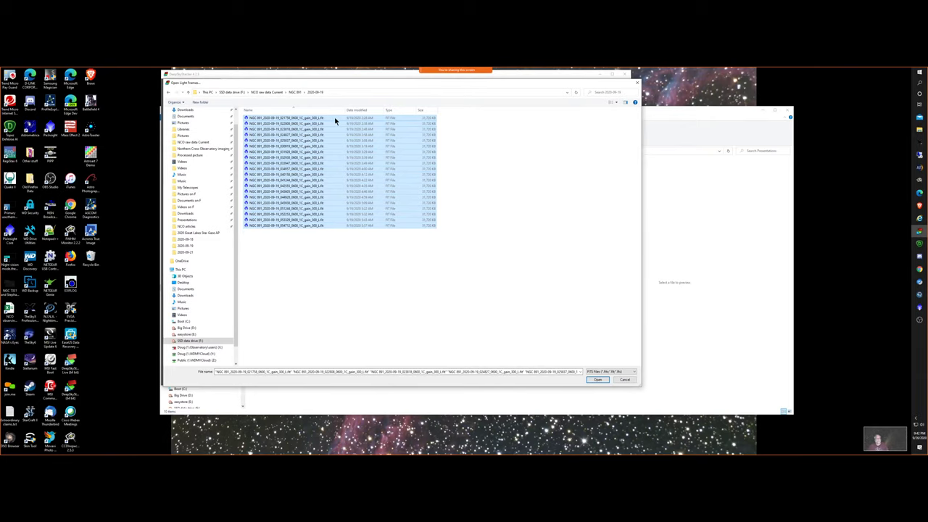
left_click(598, 381)
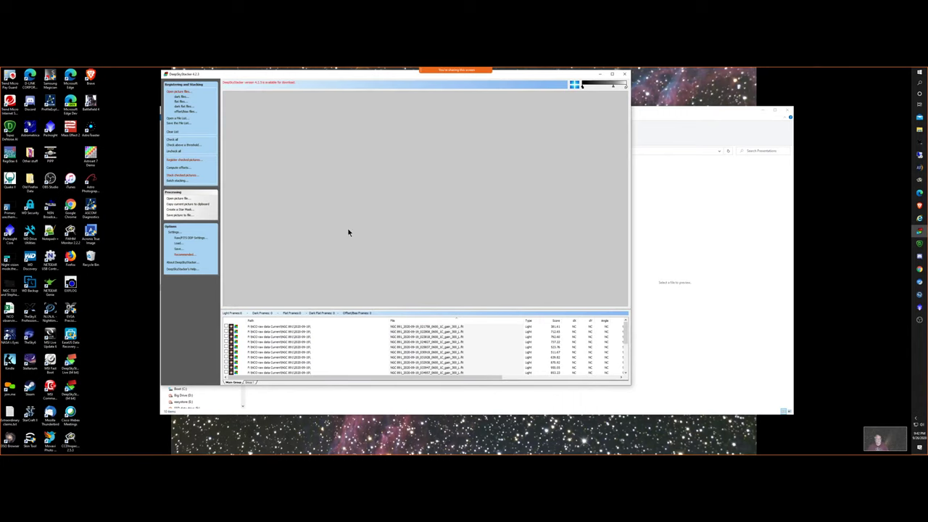
Step: Load all dark frames from the Dark Frames PRO Camera 5 minute folder
left_click(178, 98)
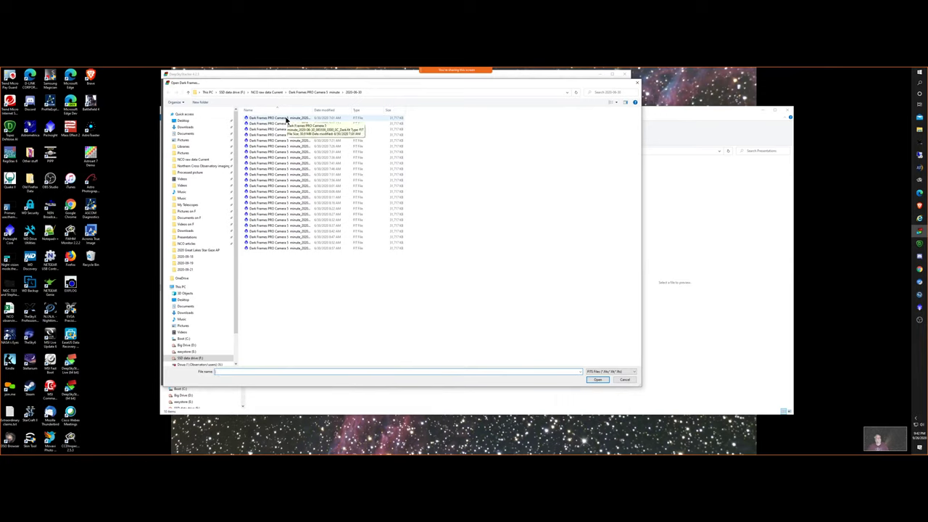
left_click(286, 119)
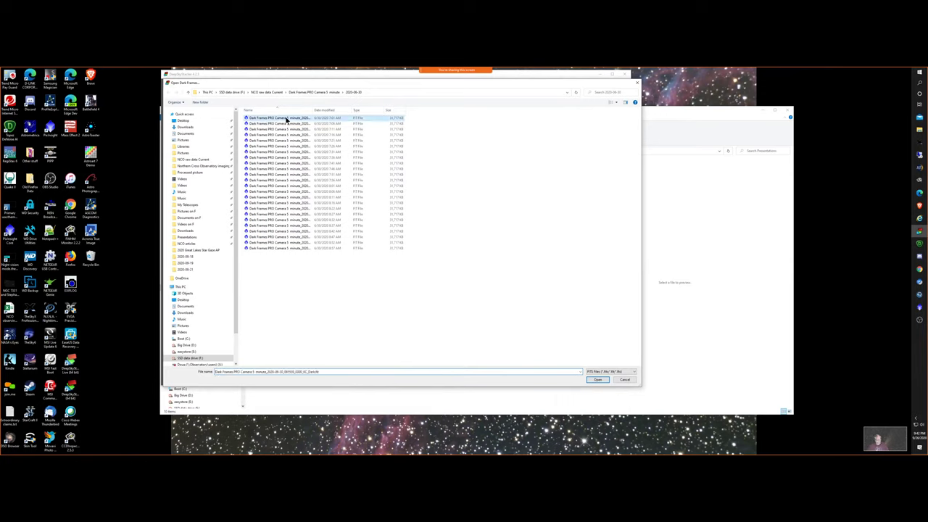
key("ctrl+a")
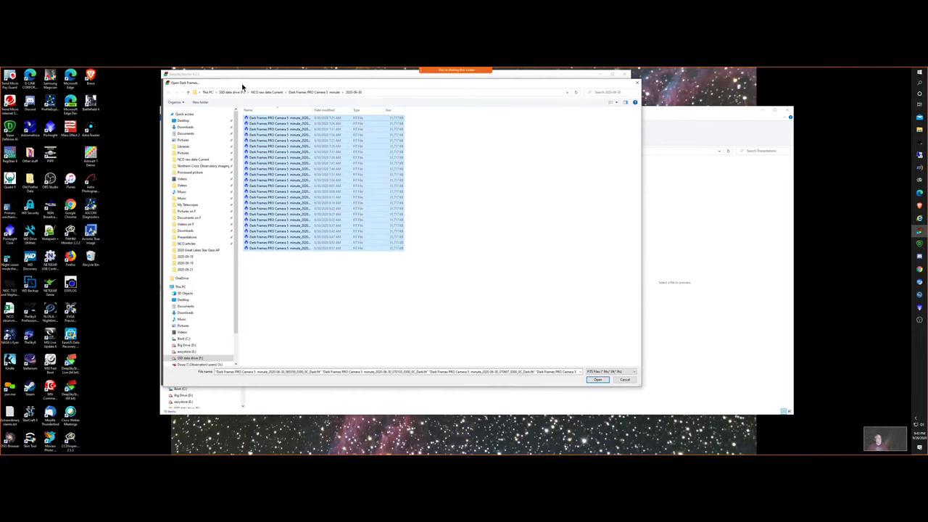
left_click_drag(275, 87, 329, 95)
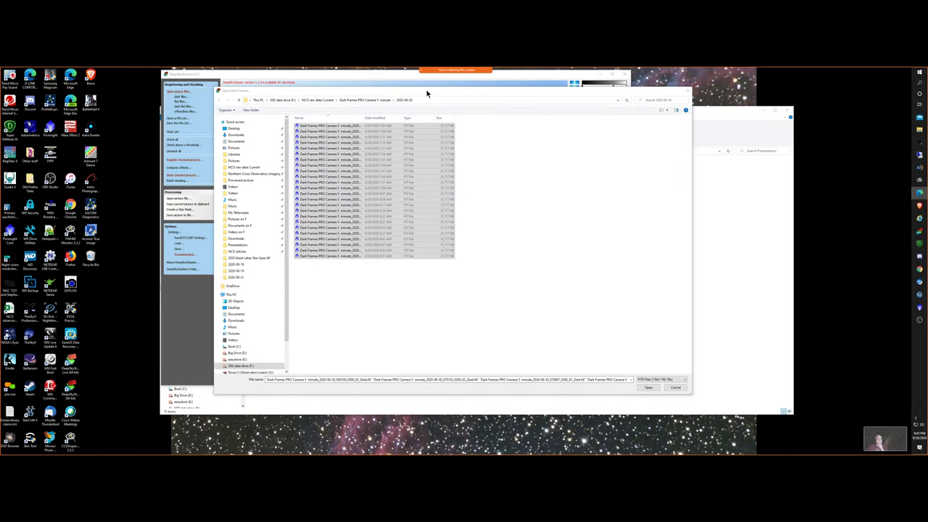
left_click_drag(428, 93, 483, 93)
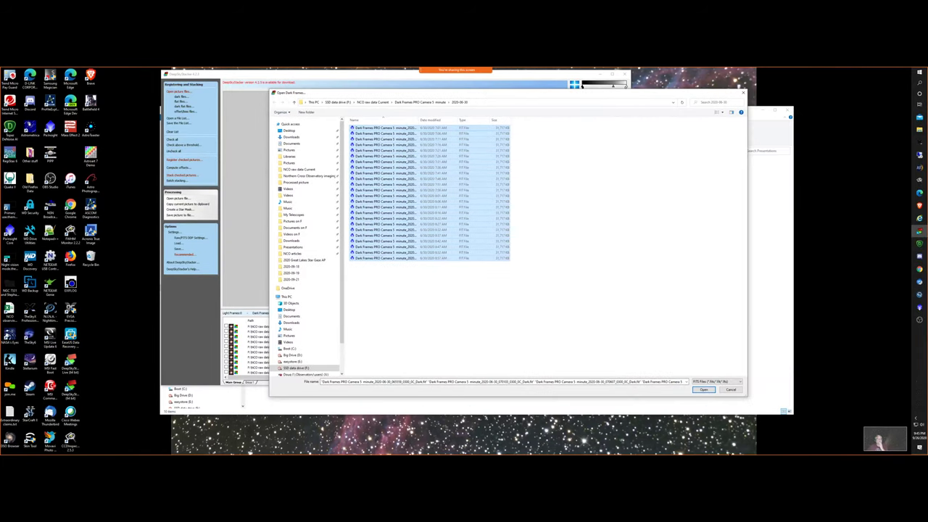
left_click(703, 390)
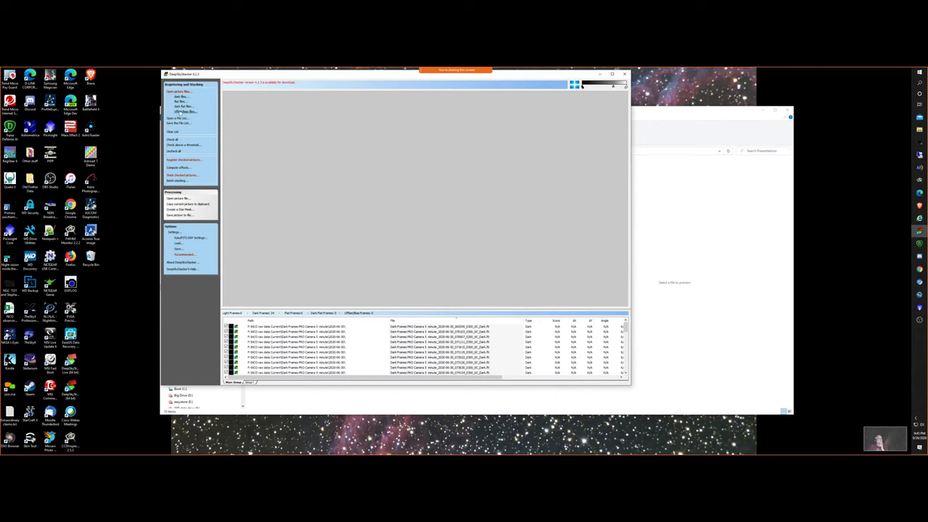
Step: Load all flat frames from the 2020-09-18 folder of Flats at GLSG
left_click(179, 101)
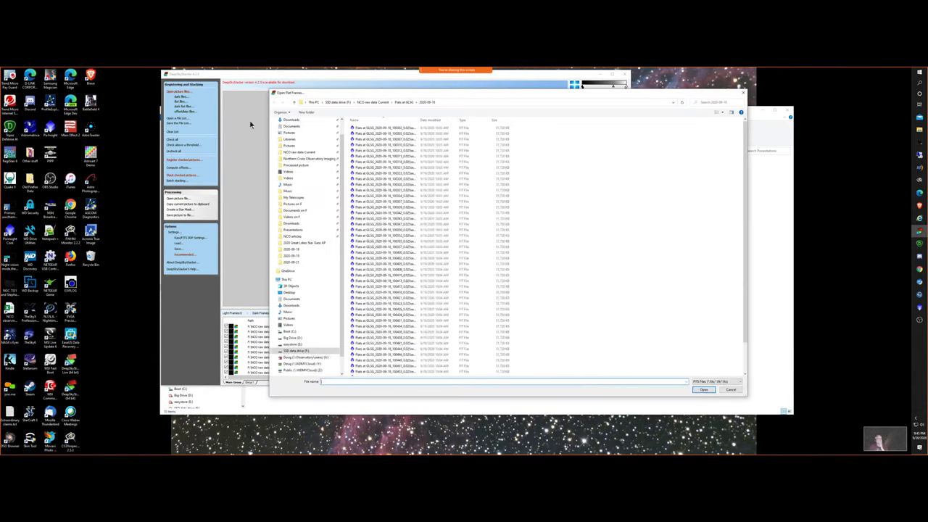
left_click(405, 104)
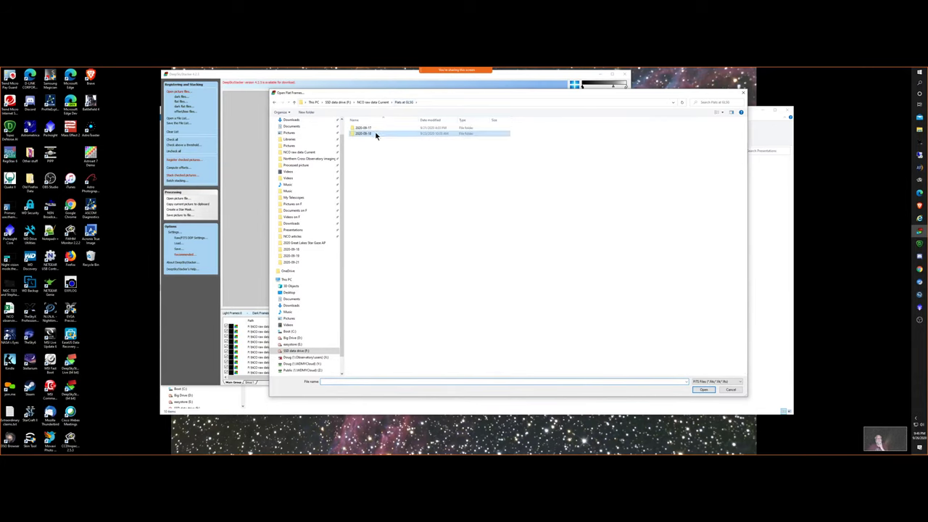
double_click(375, 134)
left_click(386, 129)
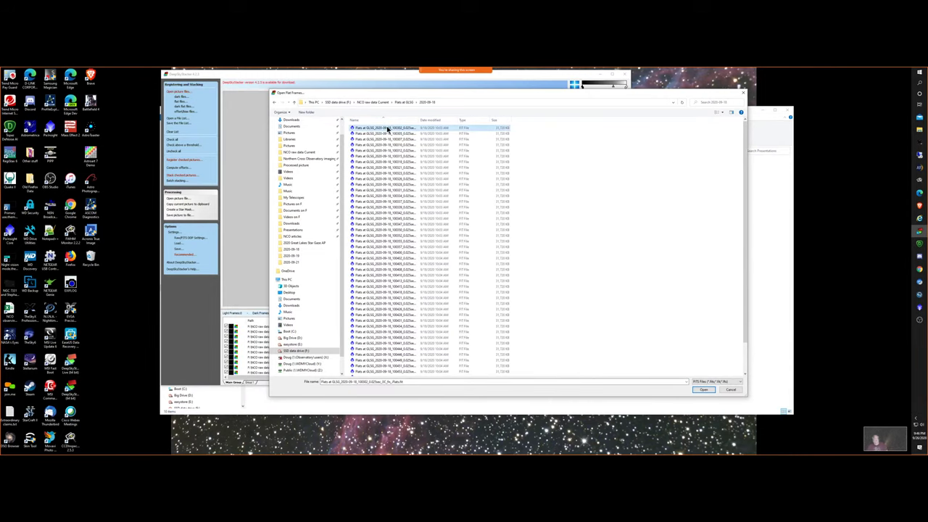
key("ctrl+a")
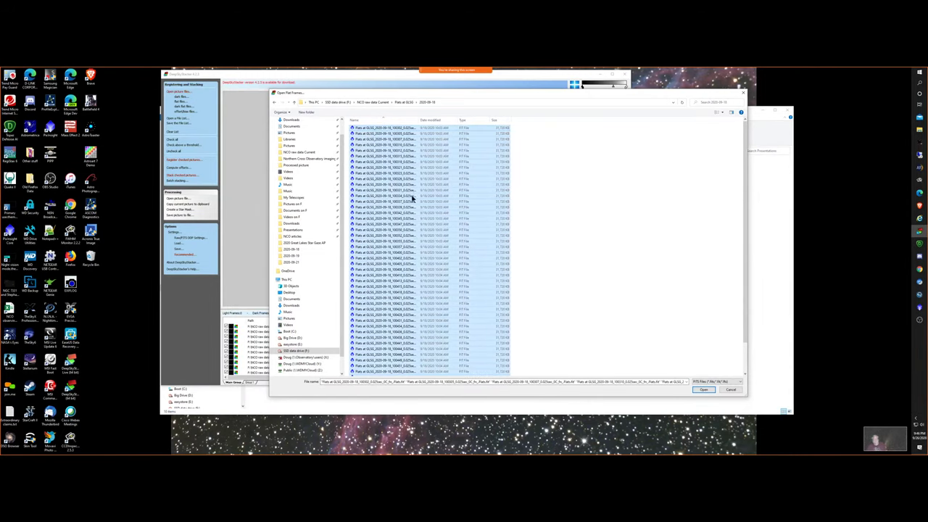
left_click(703, 390)
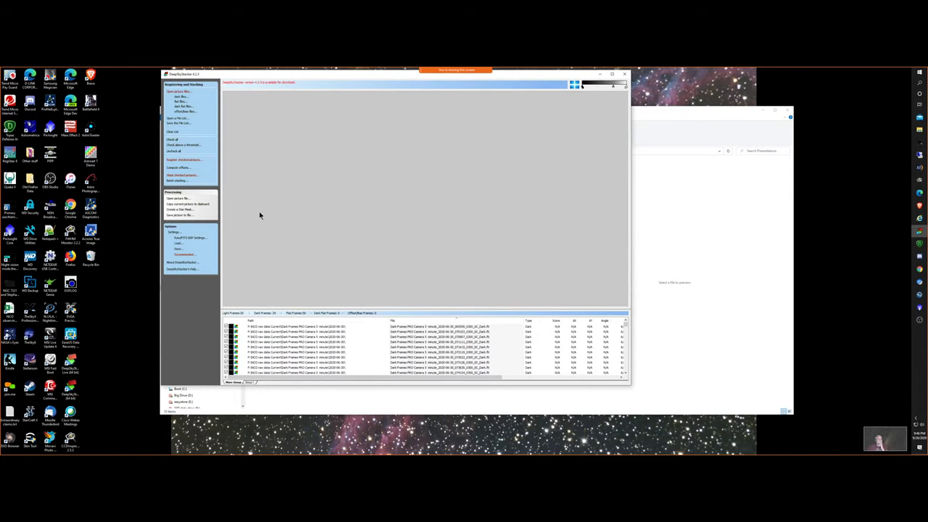
Step: Register the checked pictures and stack the best 80% of them, turning off the virtual background to reduce CPU usage
left_click_drag(320, 74, 404, 87)
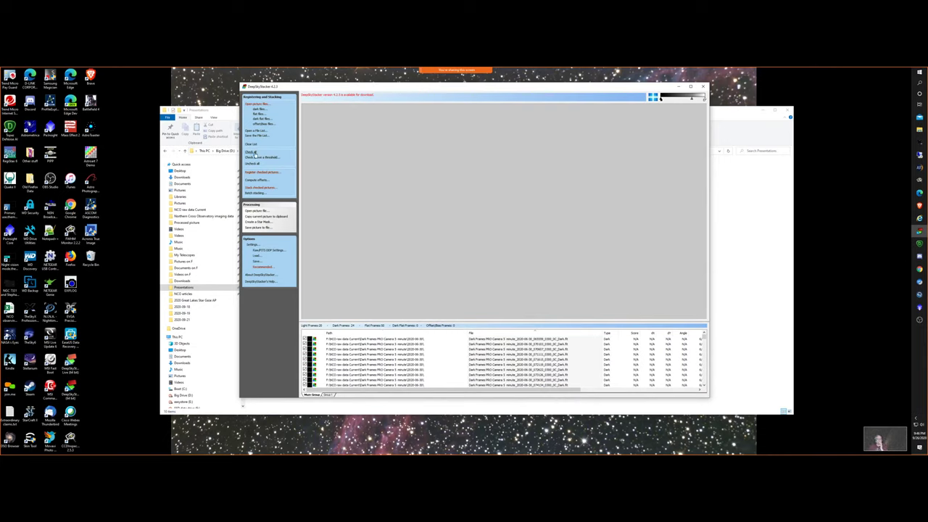
left_click(258, 175)
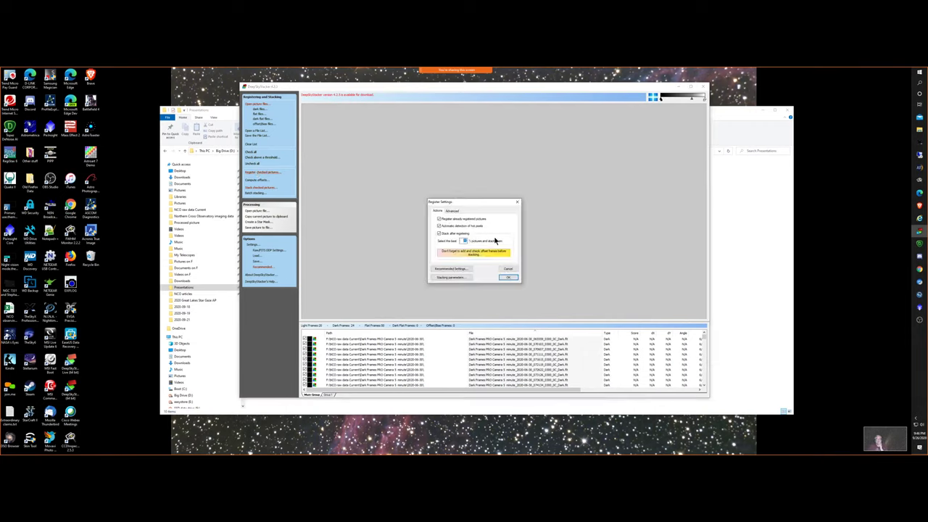
type("80")
left_click(508, 278)
left_click(531, 293)
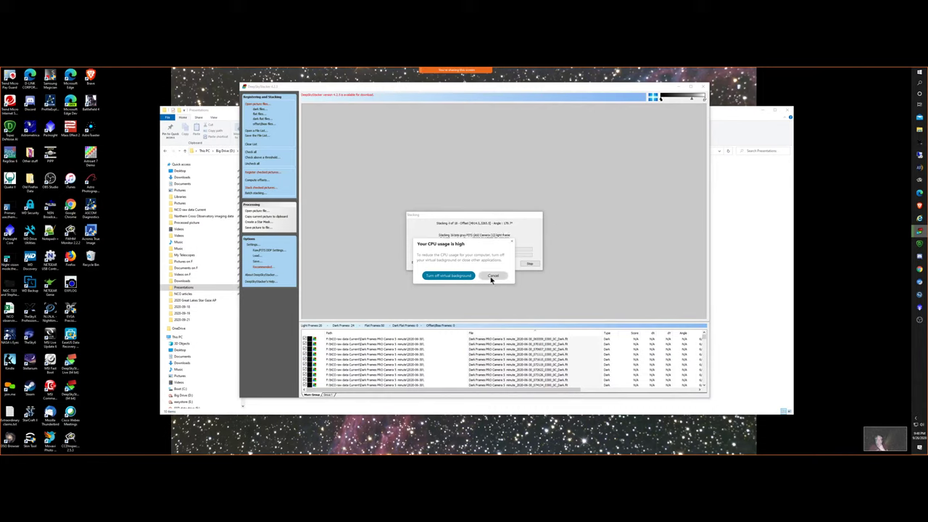
left_click(448, 276)
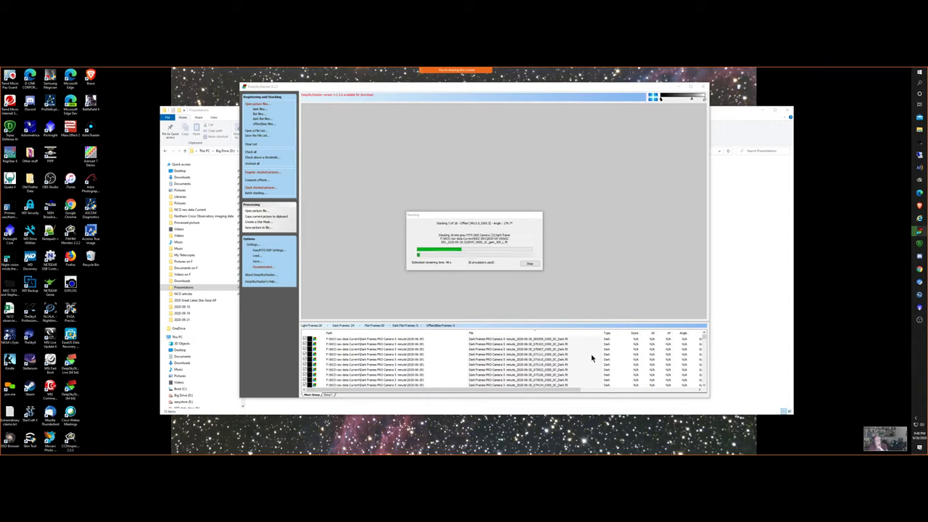
left_click(878, 436)
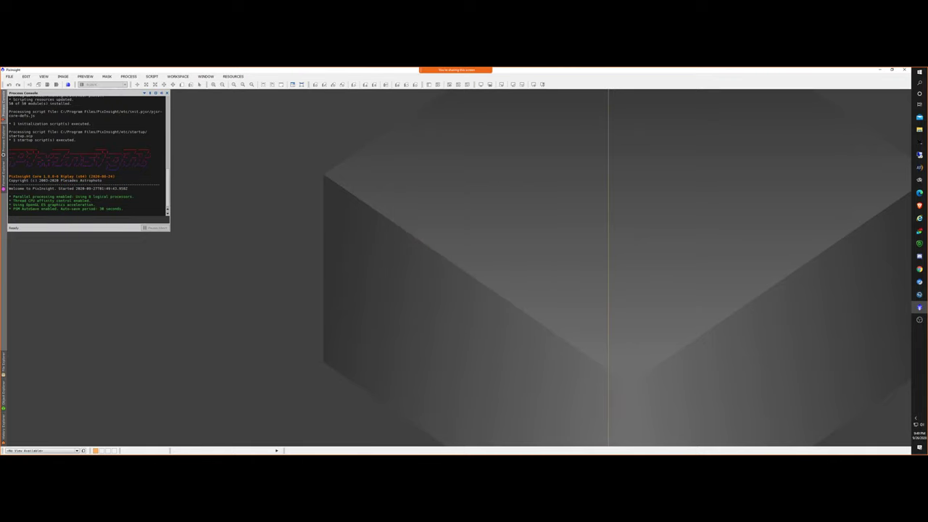
left_click(9, 76)
left_click(21, 85)
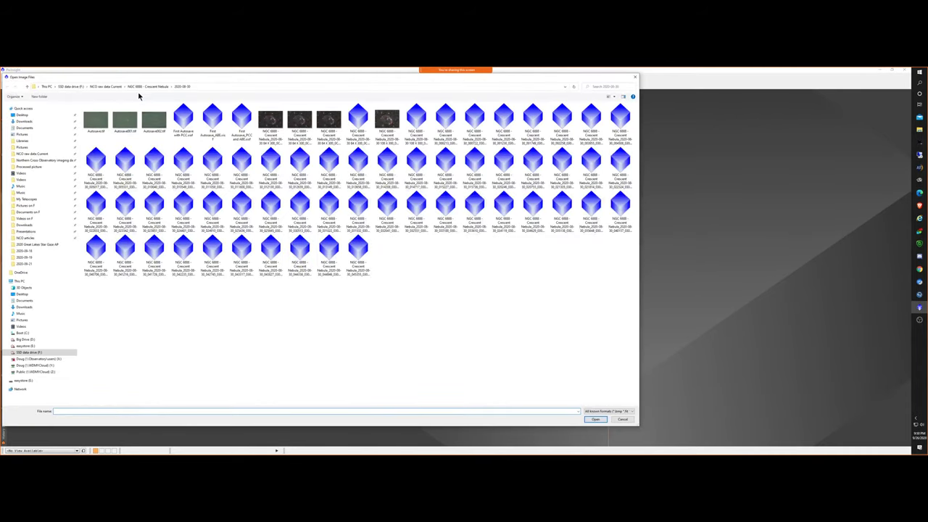
left_click(103, 87)
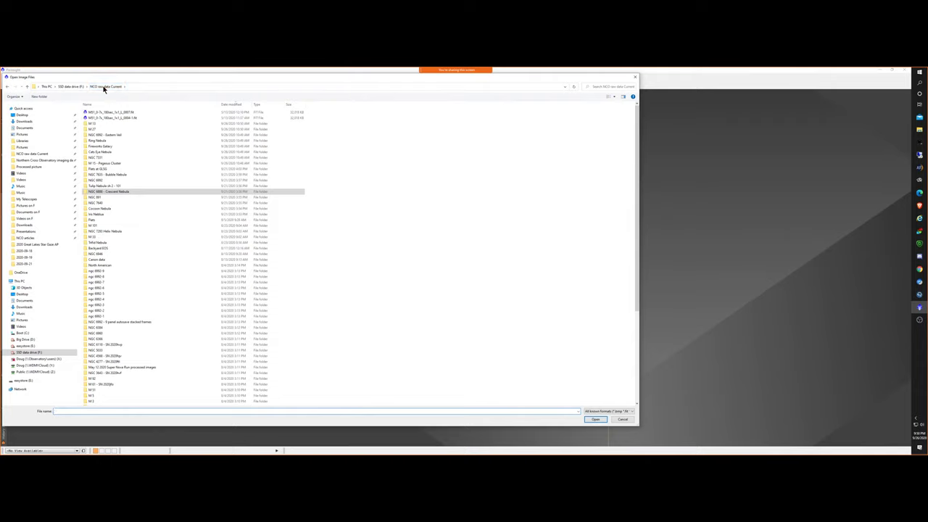
double_click(99, 196)
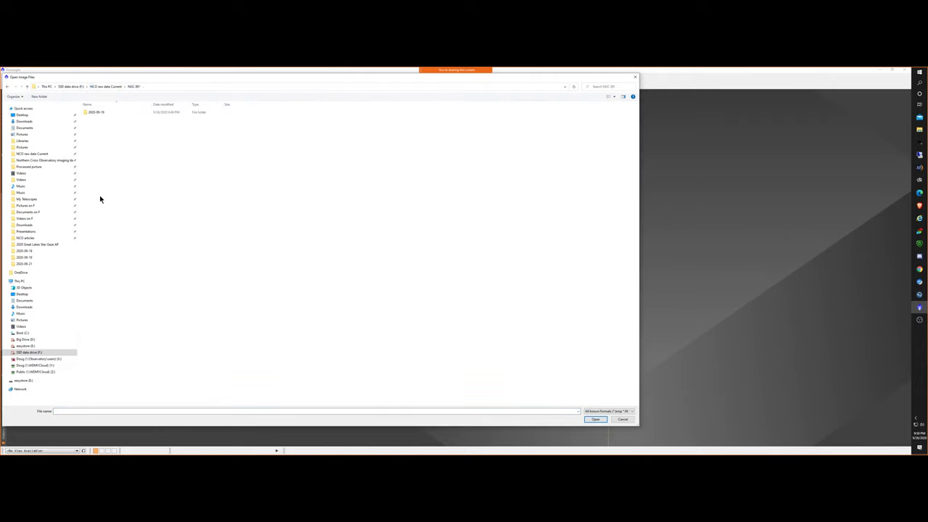
double_click(96, 113)
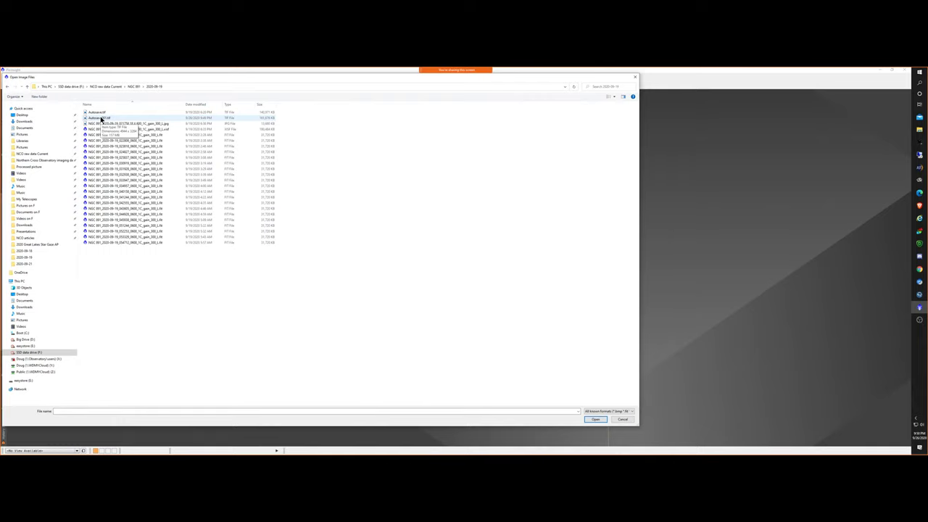
double_click(100, 118)
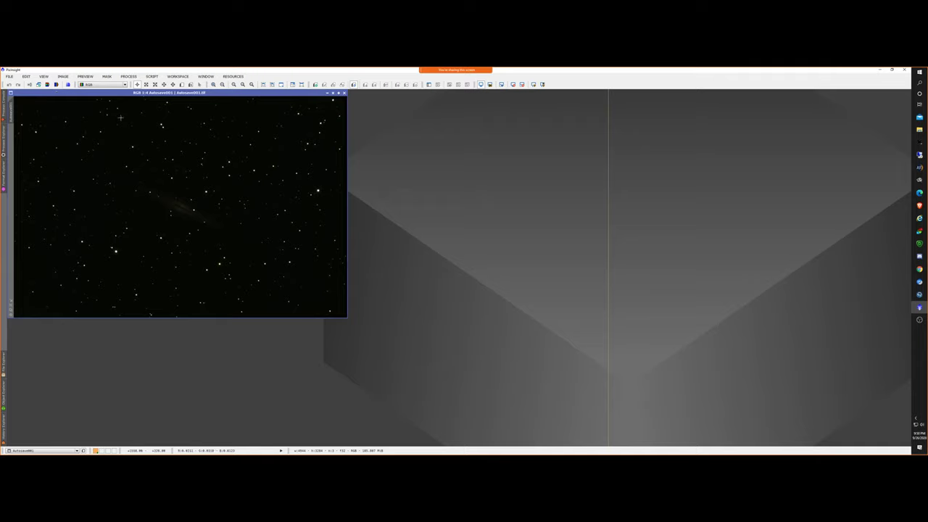
key("ctrl+a")
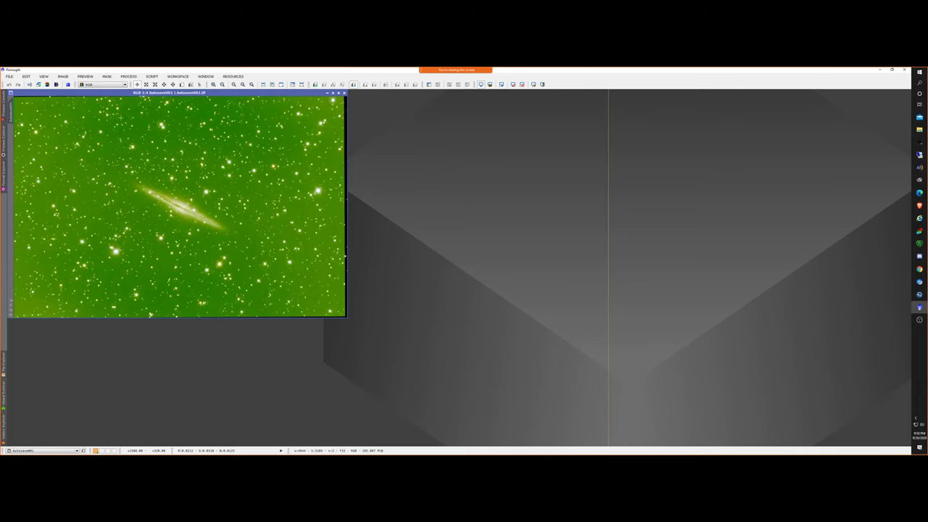
Step: Set up a DynamicCrop on the stacked image, pulling in its lower-right and upper-left corners to exclude the dark stacking borders
left_click(3, 149)
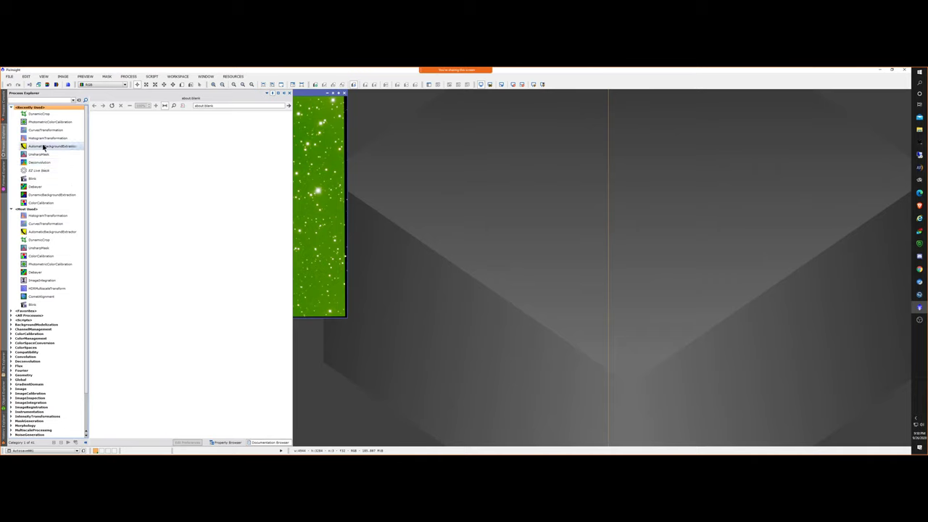
double_click(40, 113)
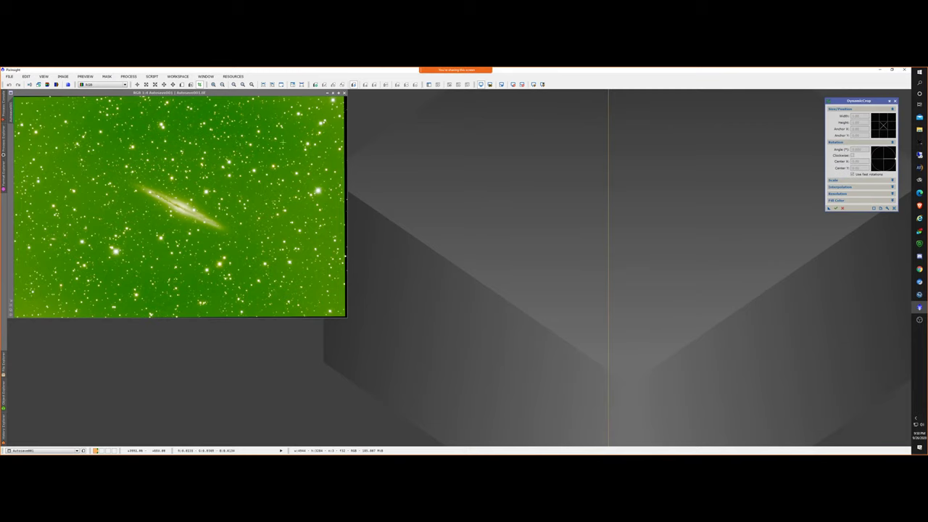
left_click_drag(251, 93, 273, 103)
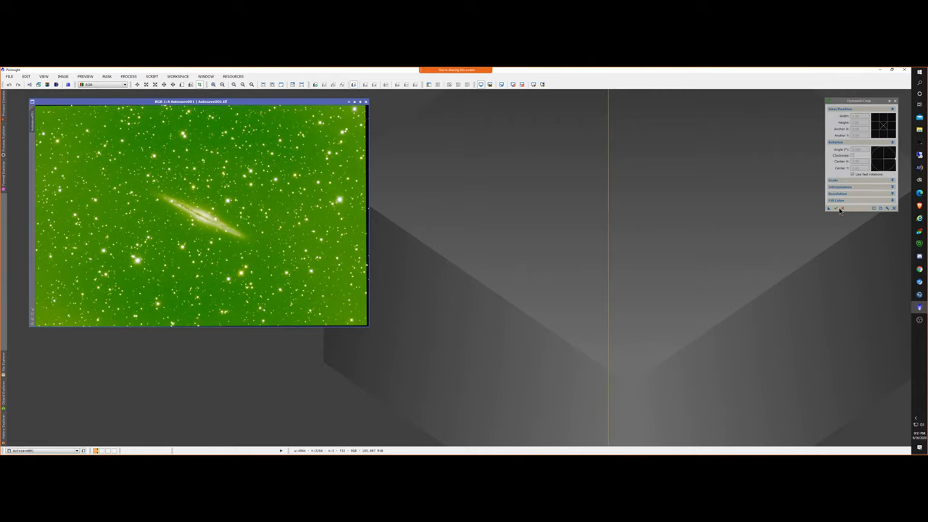
left_click(894, 209)
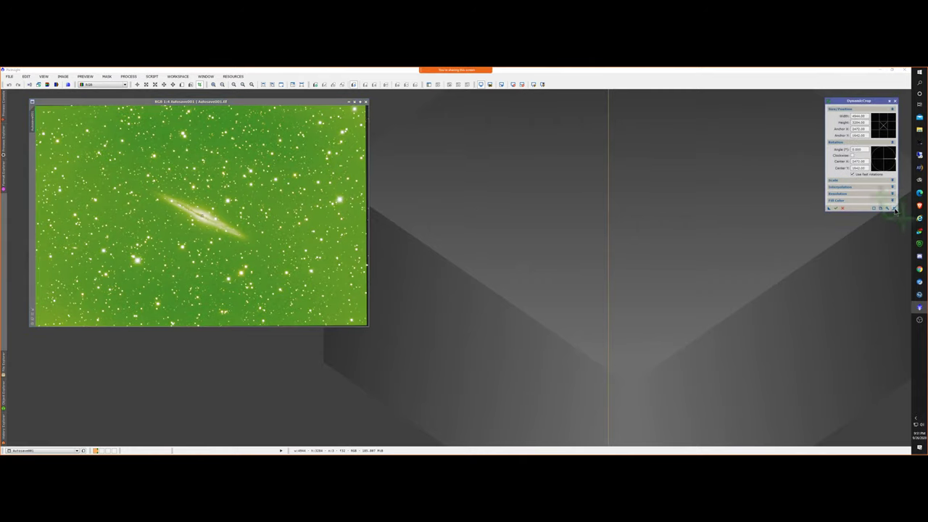
left_click_drag(368, 327, 428, 360)
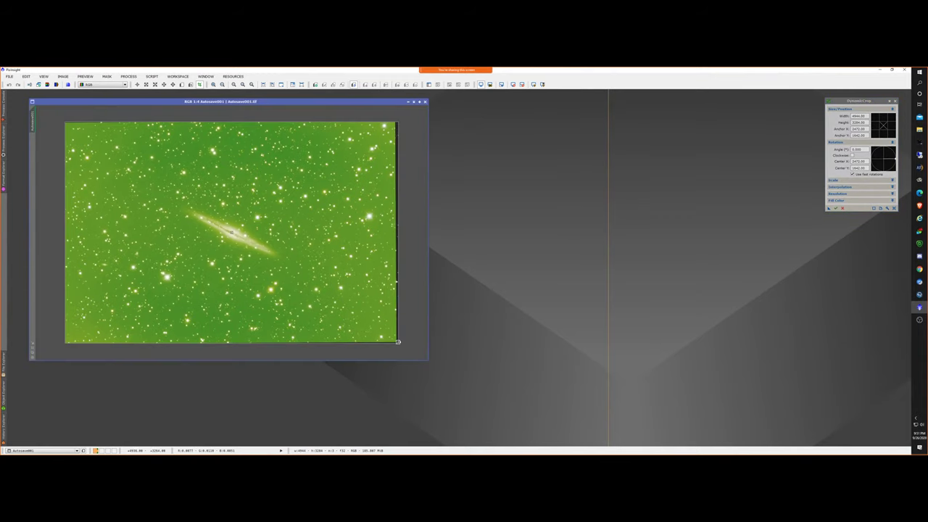
left_click_drag(397, 343, 396, 340)
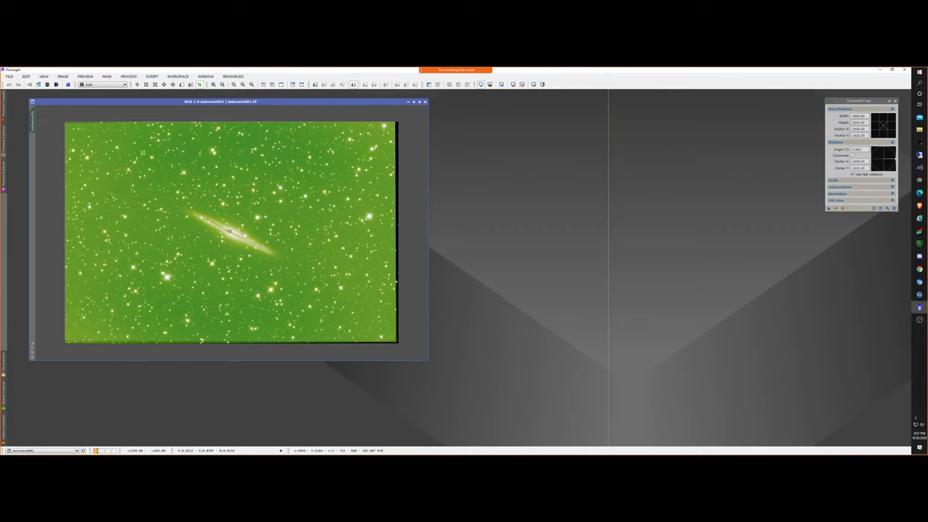
left_click_drag(64, 122, 66, 123)
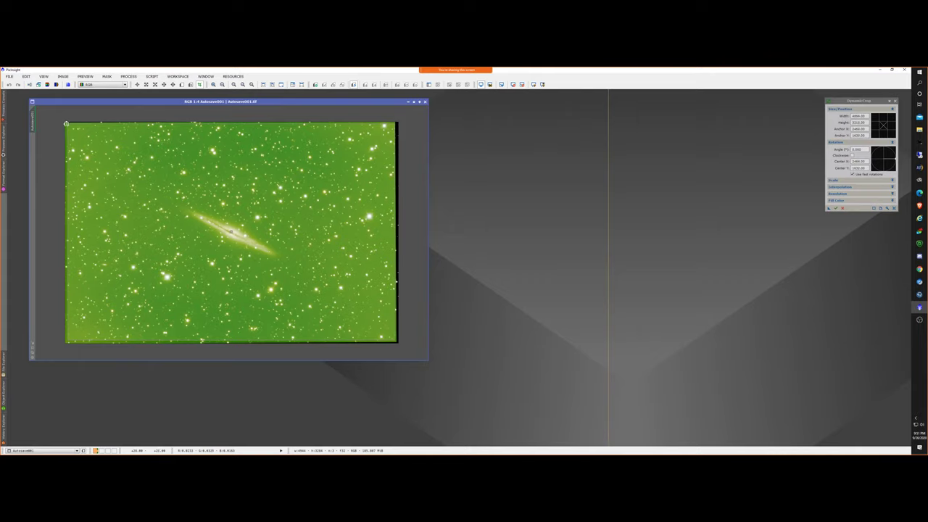